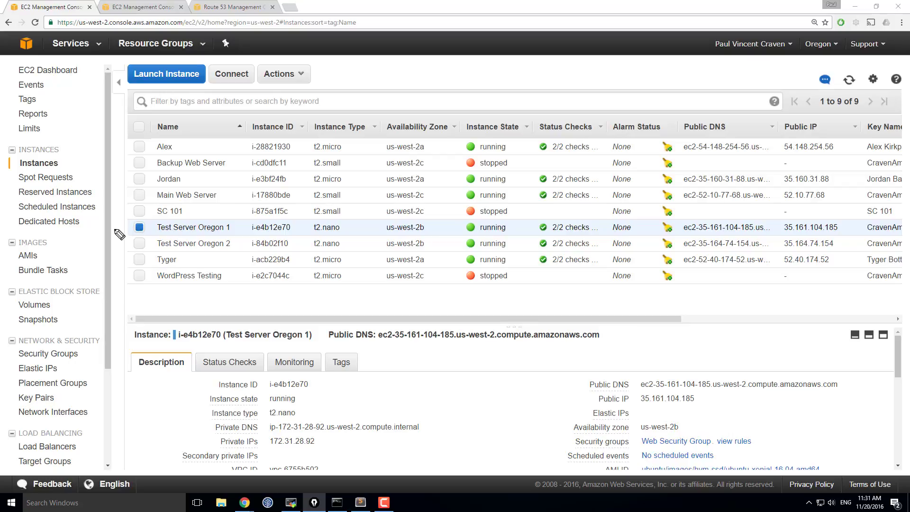
# Step: Select Test Server Oregon 1 and Test Server Oregon 2 in the EC2 instance list
pyautogui.moveTo(114, 229)
pyautogui.mouseDown()
pyautogui.moveTo(130, 228)
pyautogui.moveTo(123, 235)
pyautogui.mouseUp()
pyautogui.moveTo(114, 244)
pyautogui.mouseDown()
pyautogui.moveTo(130, 244)
pyautogui.moveTo(123, 250)
pyautogui.mouseUp()
# Step: Start a new record set named dns-wrr in the webdev.training hosted zone
pyautogui.click(229, 8)
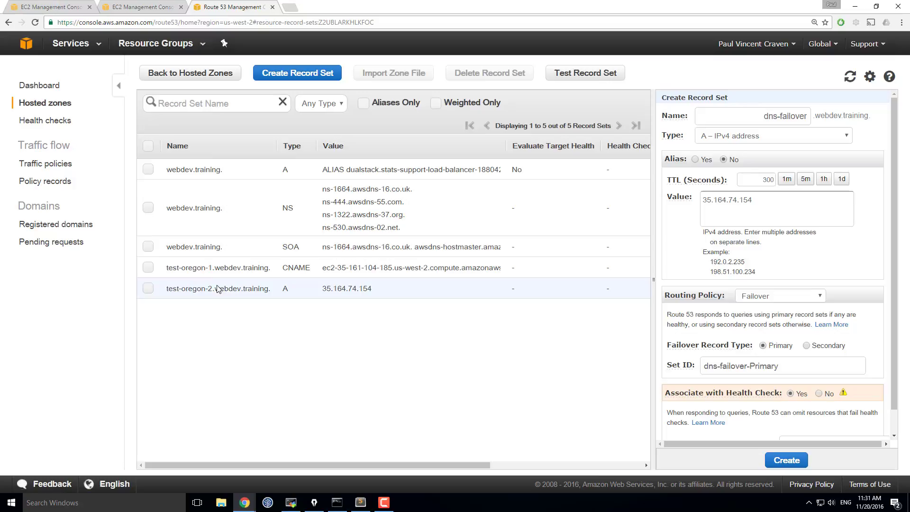
pyautogui.click(298, 73)
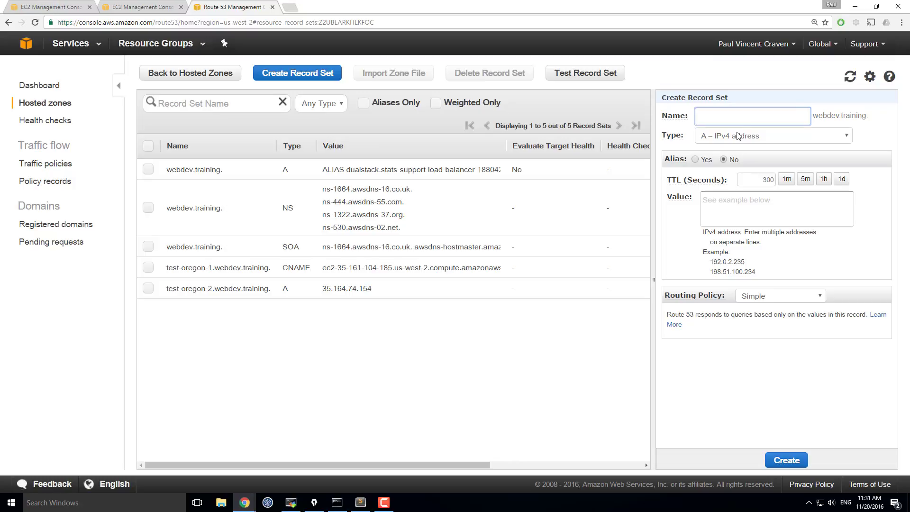
pyautogui.write('dn')
pyautogui.write('s-w')
pyautogui.write('rr')
pyautogui.click(757, 202)
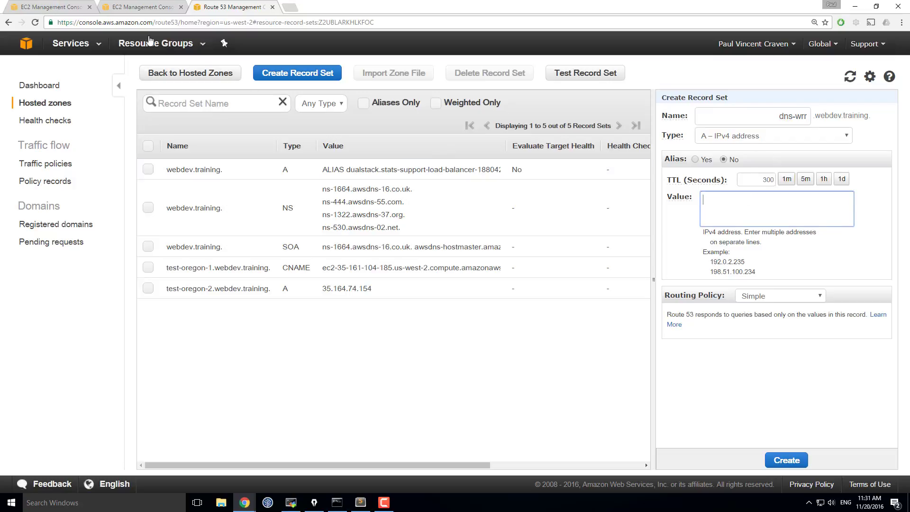
# Step: Copy Test Server Oregon 1's public IP 35.161.104.185 from its EC2 details
pyautogui.click(57, 9)
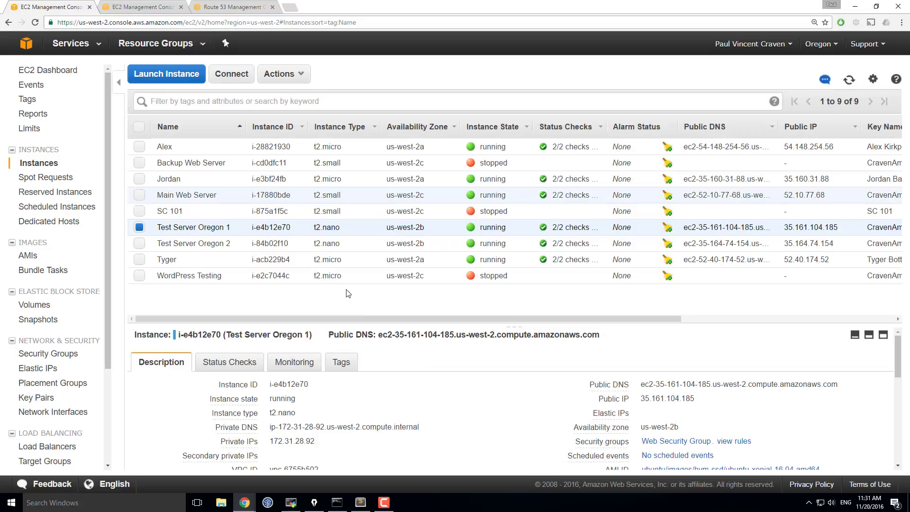
pyautogui.moveTo(697, 400); pyautogui.dragTo(638, 399)
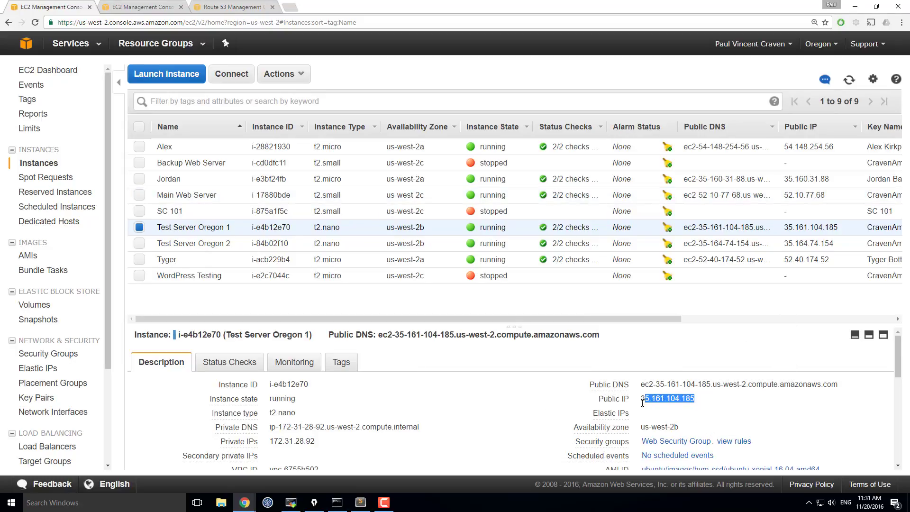
pyautogui.rightClick(649, 400)
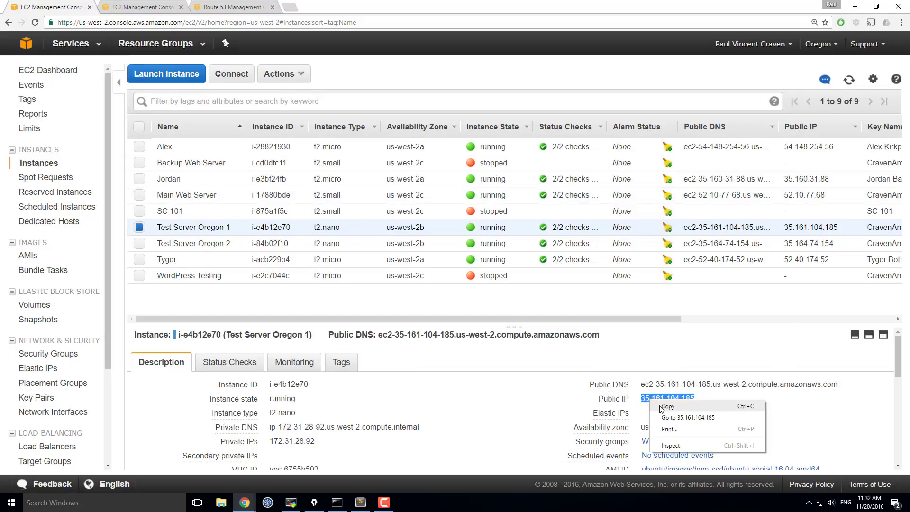
pyautogui.click(668, 408)
# Step: Paste 35.161.104.185 as the dns-wrr record's value
pyautogui.click(236, 8)
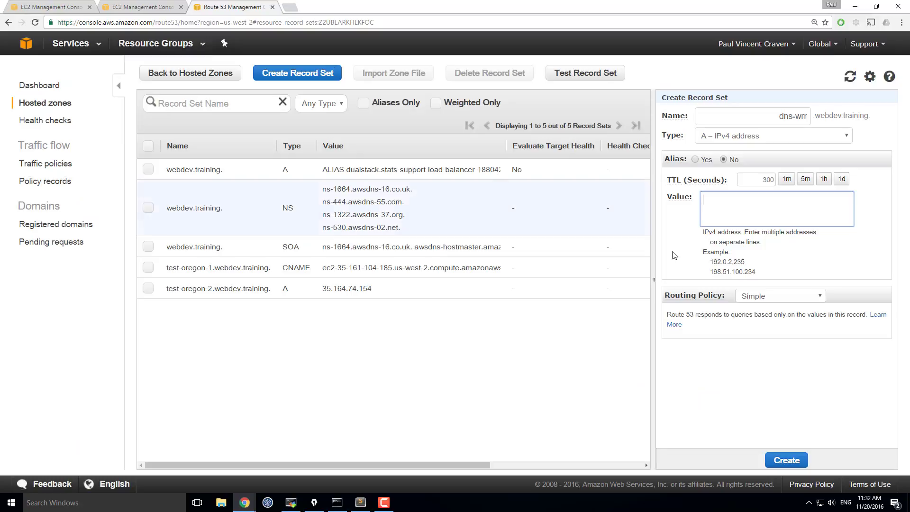
pyautogui.rightClick(746, 215)
pyautogui.click(768, 272)
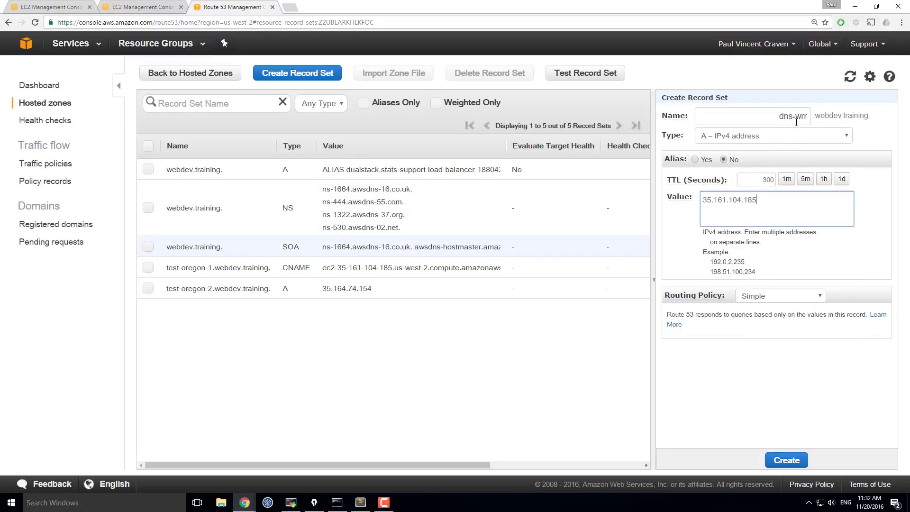
# Step: Give the record Weighted routing with weight 2 and set ID set1, and create it
pyautogui.click(763, 299)
pyautogui.click(756, 320)
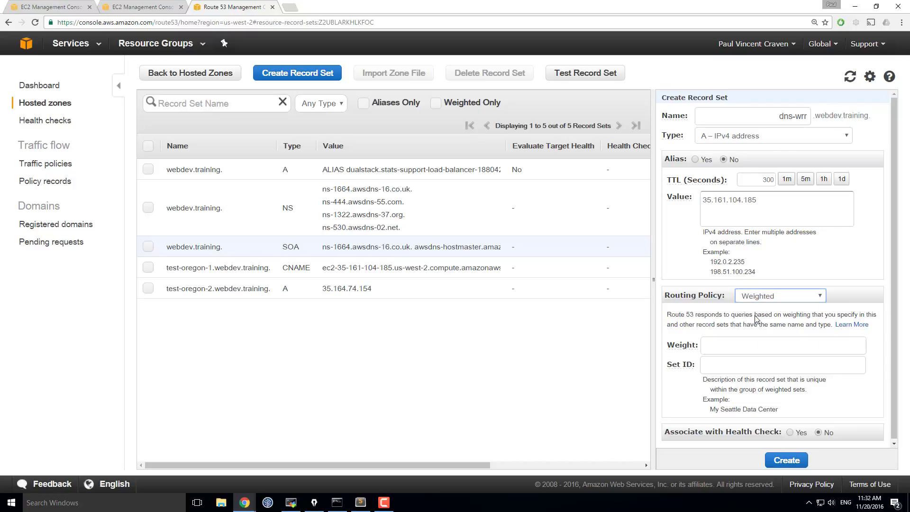
pyautogui.click(733, 344)
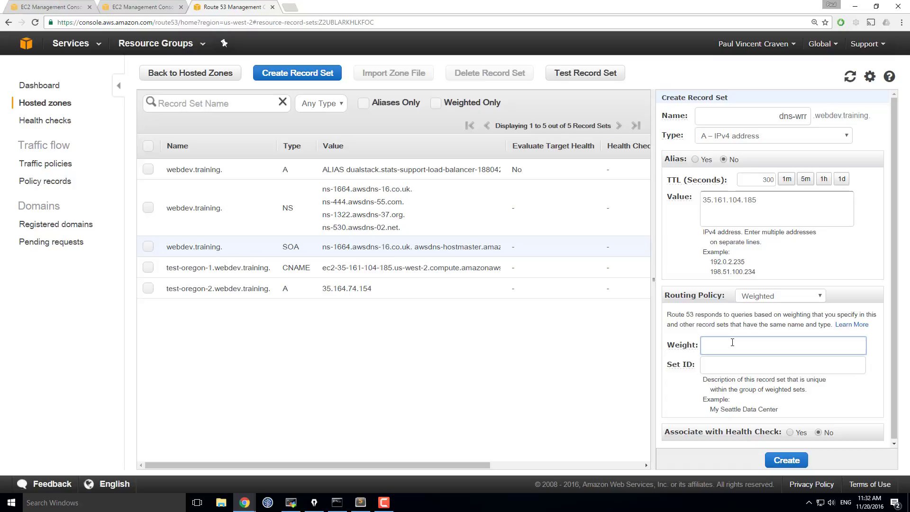
pyautogui.write('2')
pyautogui.click(719, 367)
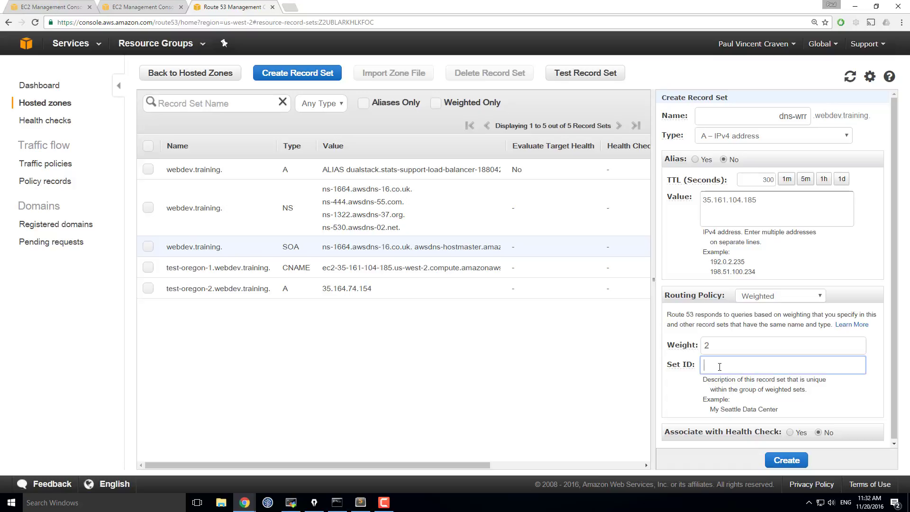
pyautogui.write('set')
pyautogui.write('1')
pyautogui.click(787, 460)
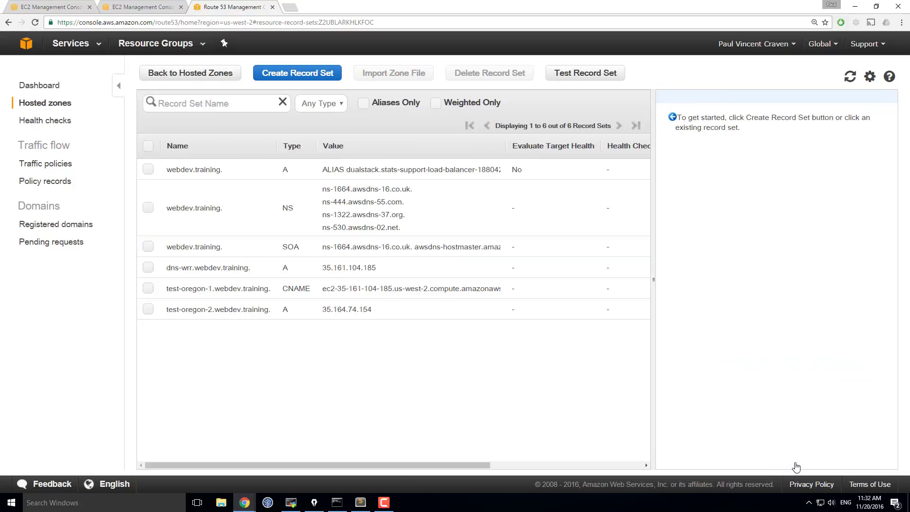
# Step: Start a second dns-wrr record and copy Test Server Oregon 2's public IP 35.164.74.154
pyautogui.click(298, 74)
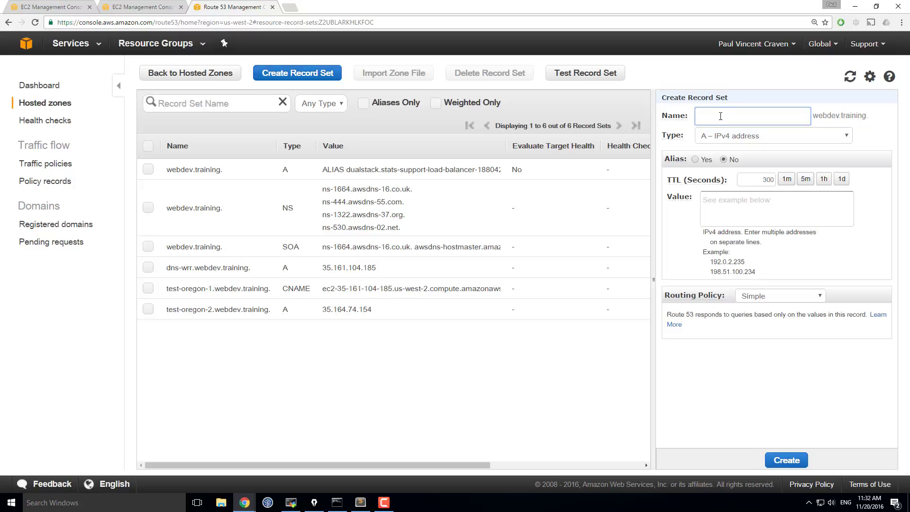
pyautogui.write('dns')
pyautogui.write('-wrr')
pyautogui.click(747, 199)
pyautogui.click(71, 10)
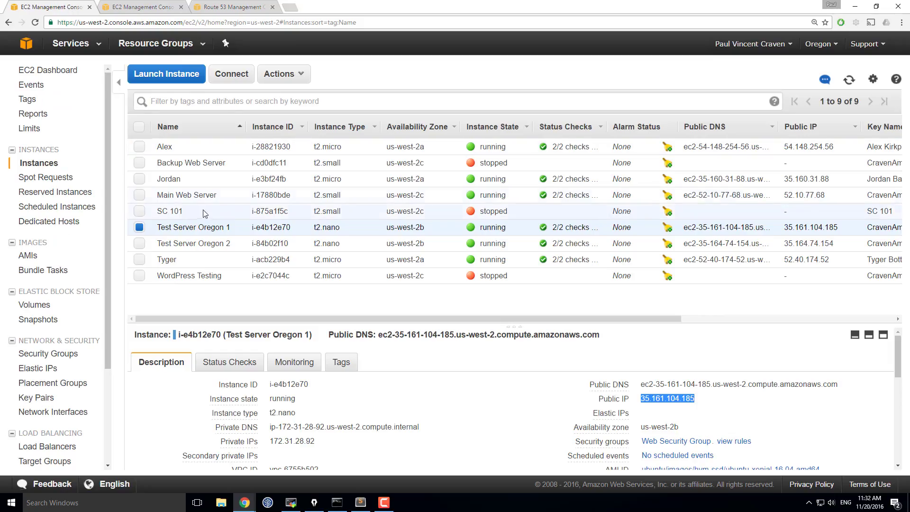
pyautogui.click(231, 243)
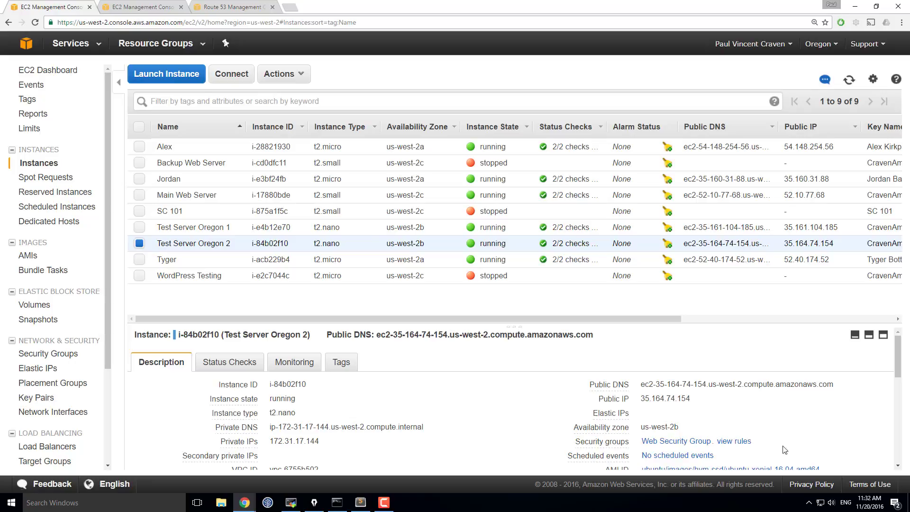
pyautogui.moveTo(702, 400); pyautogui.dragTo(646, 397)
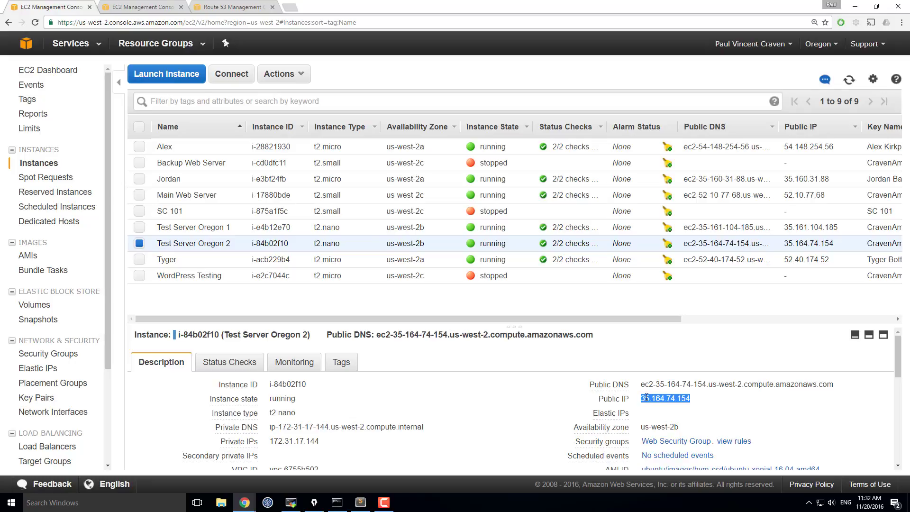
pyautogui.rightClick(646, 397)
pyautogui.click(665, 404)
# Step: Paste 35.164.74.154 as the second dns-wrr record's value
pyautogui.click(235, 7)
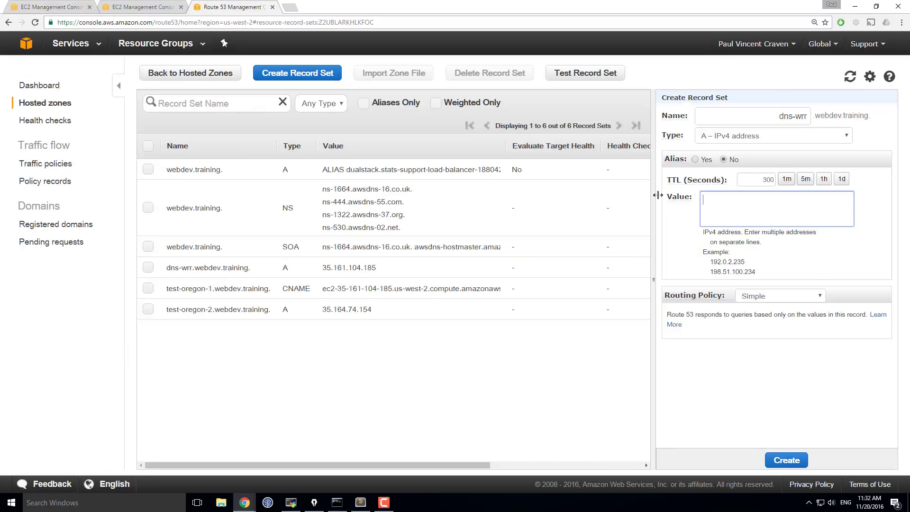
pyautogui.rightClick(715, 201)
pyautogui.click(740, 261)
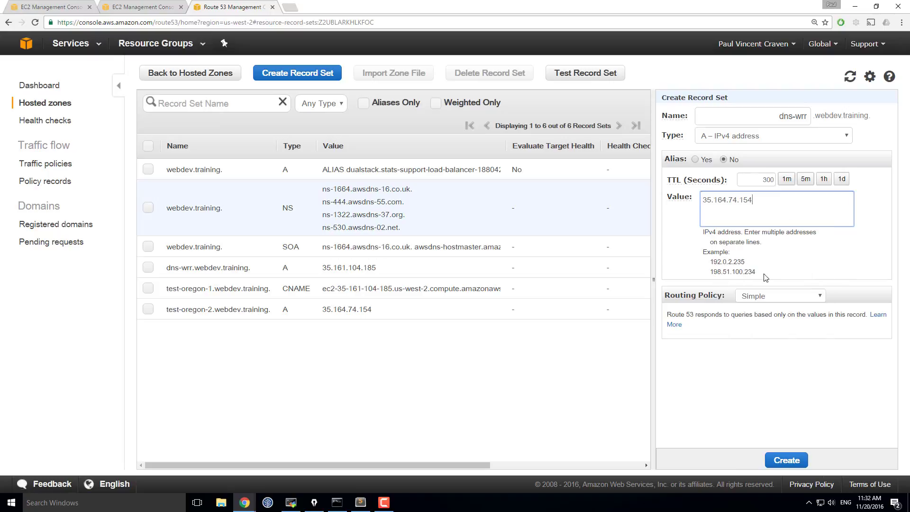
# Step: Give the record Weighted routing with weight 1 and set ID set2, and create it
pyautogui.click(764, 296)
pyautogui.click(760, 319)
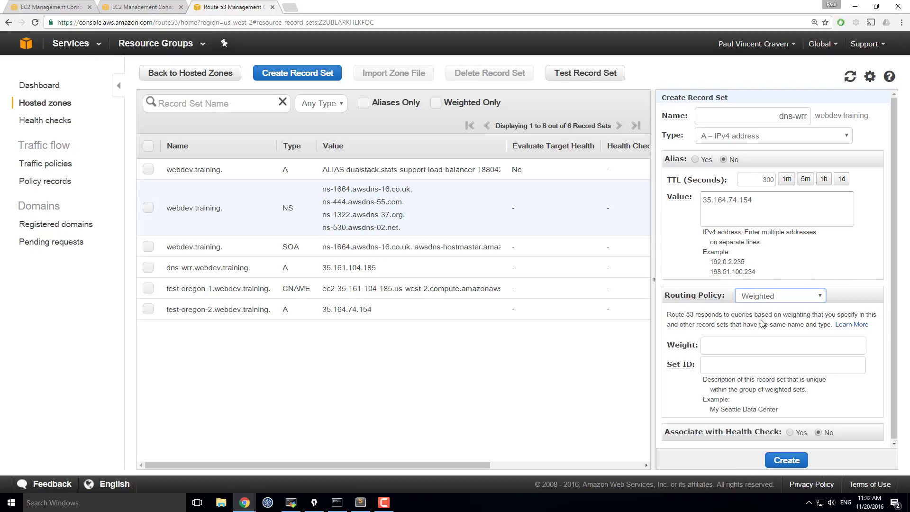
pyautogui.click(722, 344)
pyautogui.write('1')
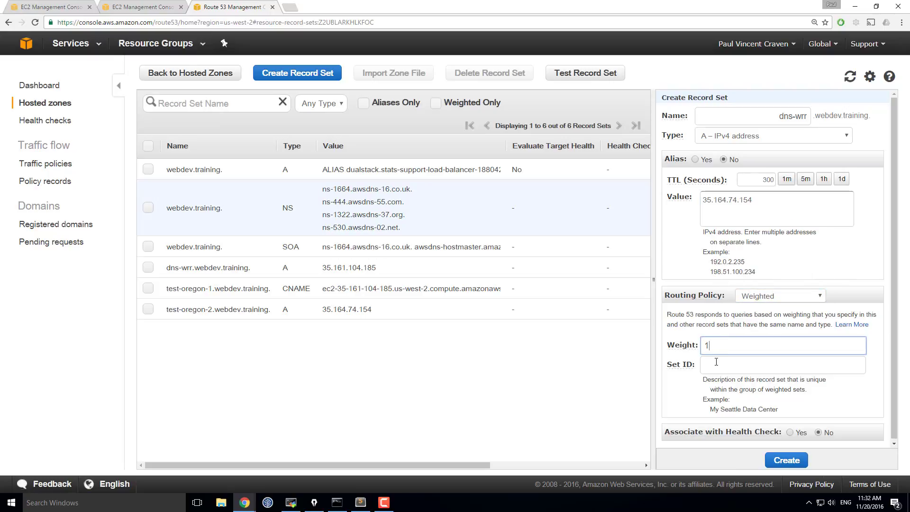
pyautogui.click(713, 364)
pyautogui.write('set2')
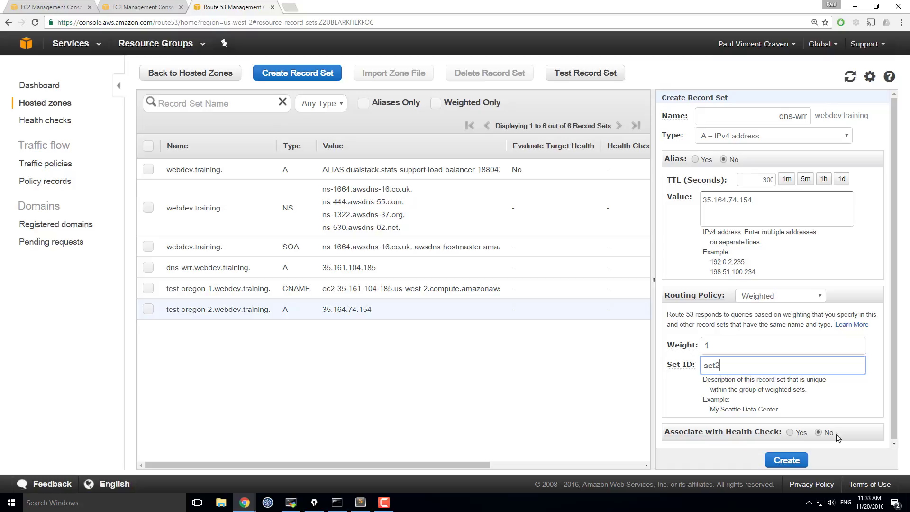
pyautogui.click(792, 460)
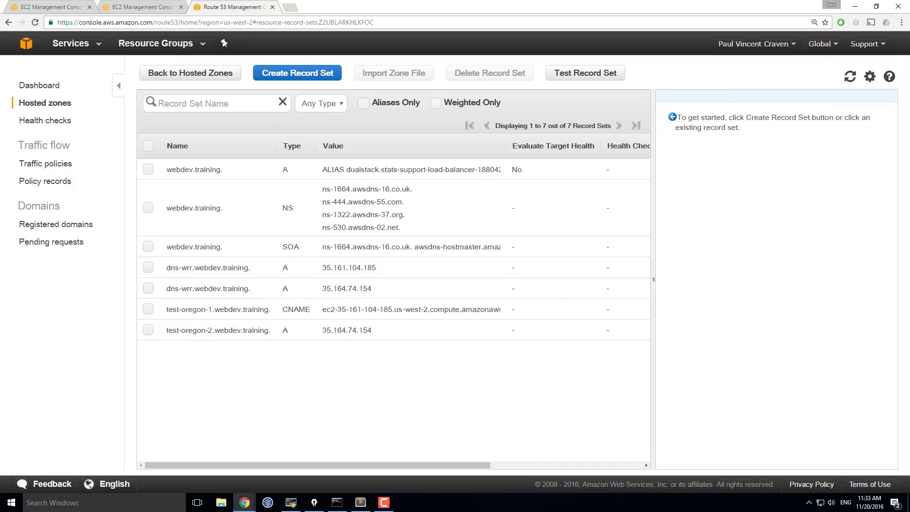
pyautogui.hotkey('ctrl', 'shift', 'p')
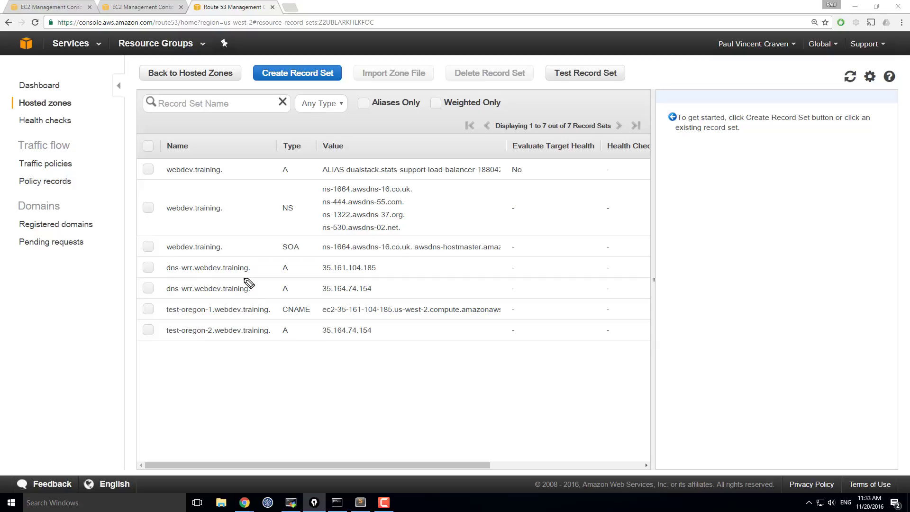
pyautogui.moveTo(141, 260)
pyautogui.mouseDown()
pyautogui.moveTo(409, 299)
pyautogui.moveTo(135, 290)
pyautogui.moveTo(135, 258)
pyautogui.mouseUp()
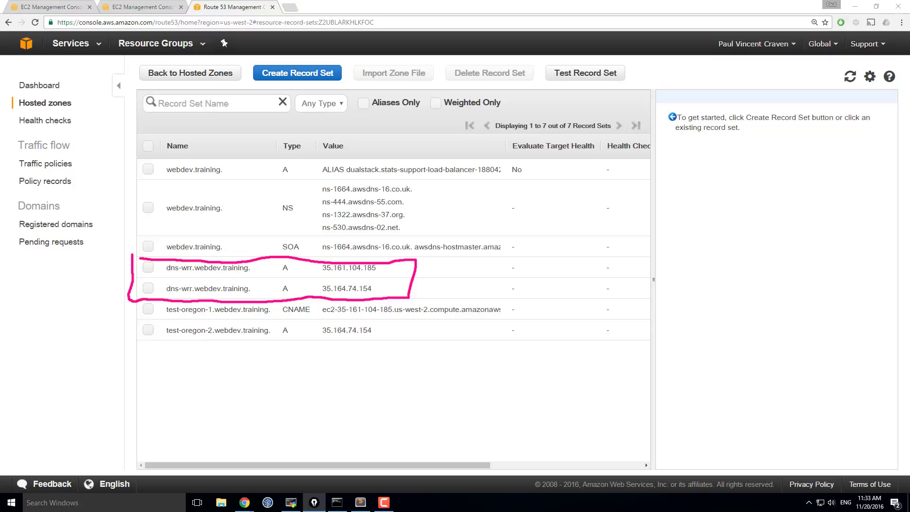
# Step: Load and reload dns-wrr.webdev.training in a new Chrome tab, confirming Test Server Oregon 1 answers
pyautogui.hotkey('ctrl', 't')
pyautogui.write('dns-wrr.webdev.')
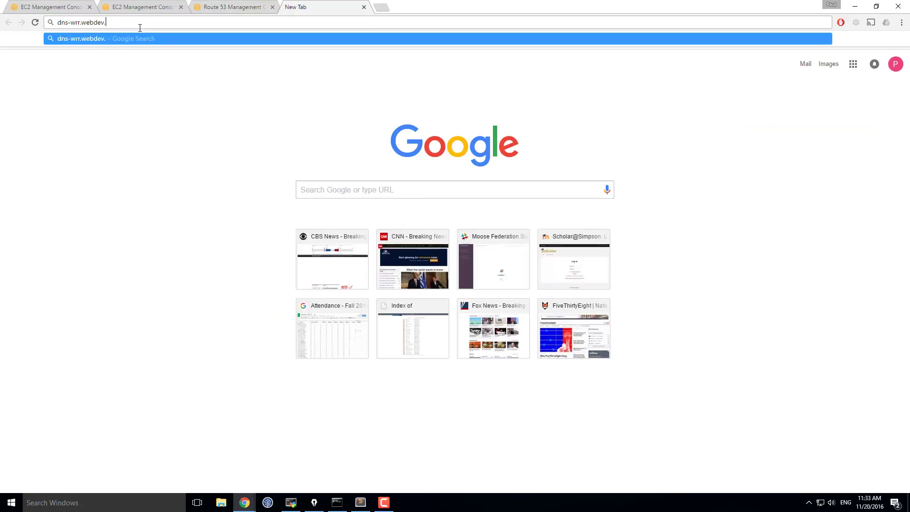
pyautogui.write('training')
pyautogui.press('Return')
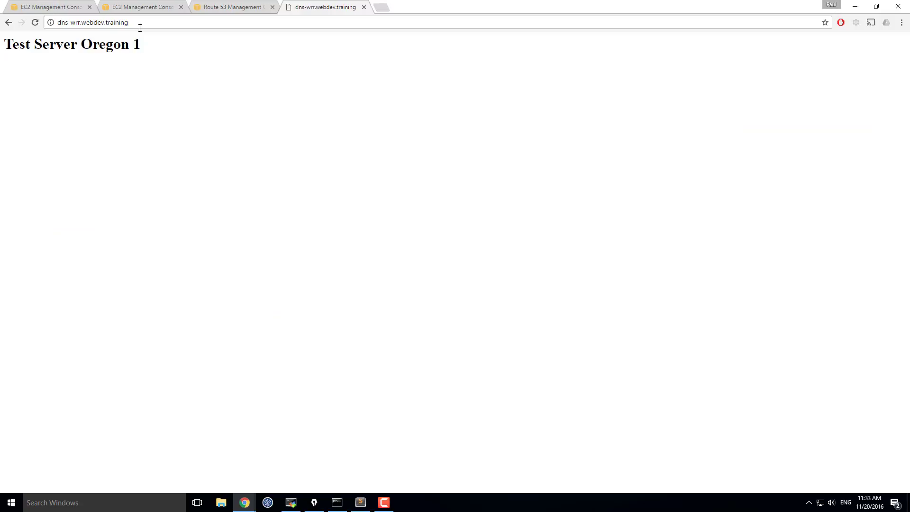
pyautogui.click(35, 24)
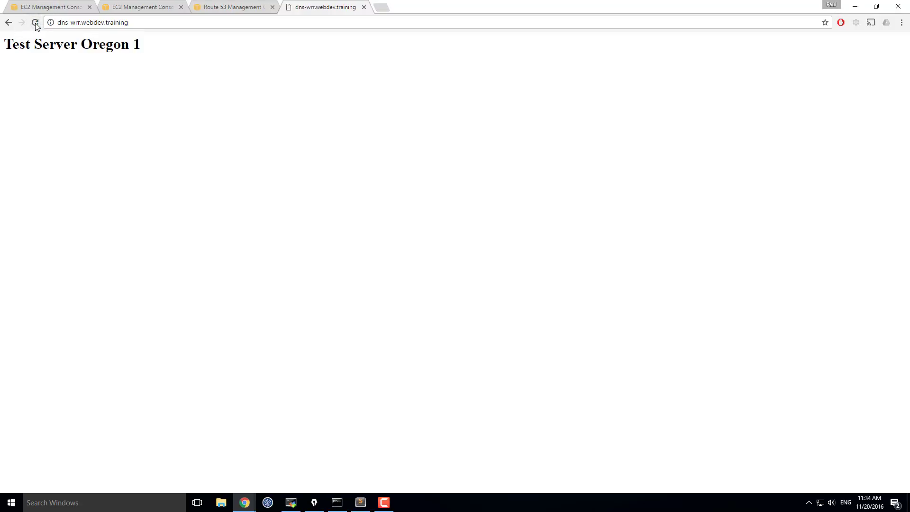
# Step: Run a Dulles WebPageTest of dns-wrr.webdev.training and check its screenshot shows Test Server Oregon 1
pyautogui.click(381, 7)
pyautogui.click(333, 161)
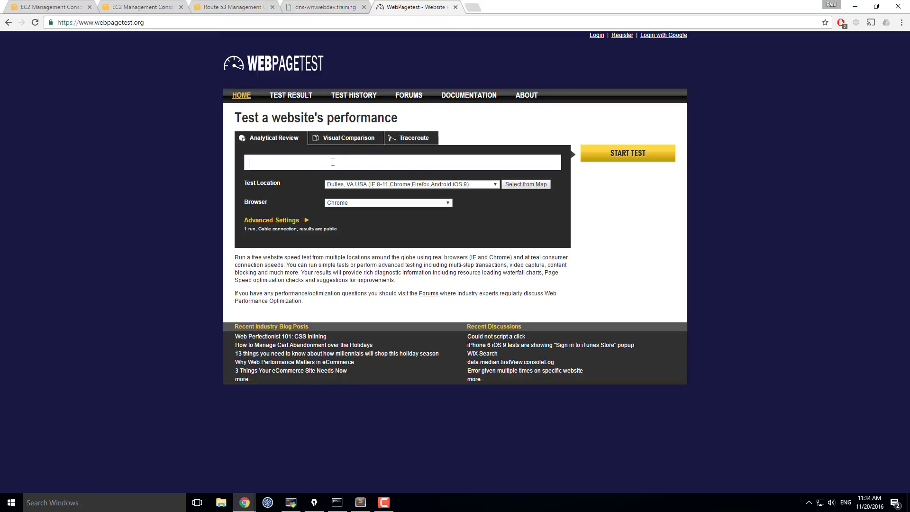
pyautogui.hotkey('ctrl', 'v')
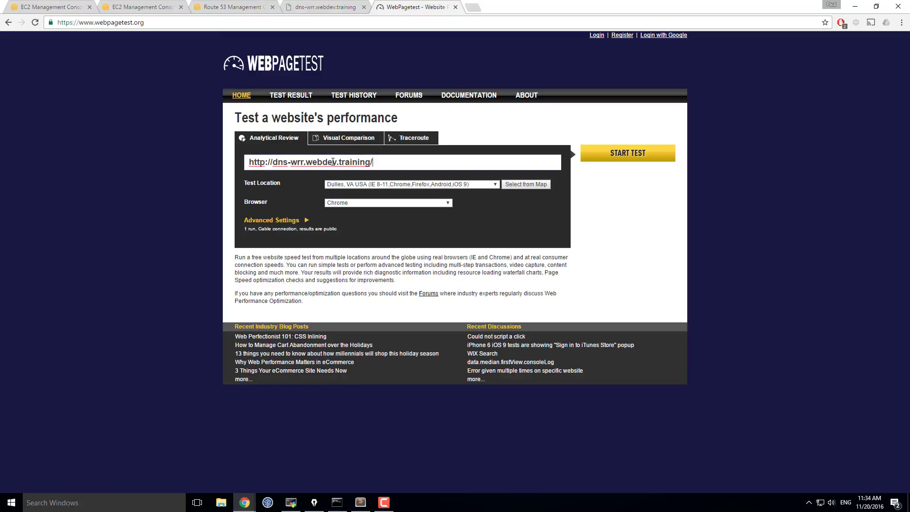
pyautogui.click(615, 160)
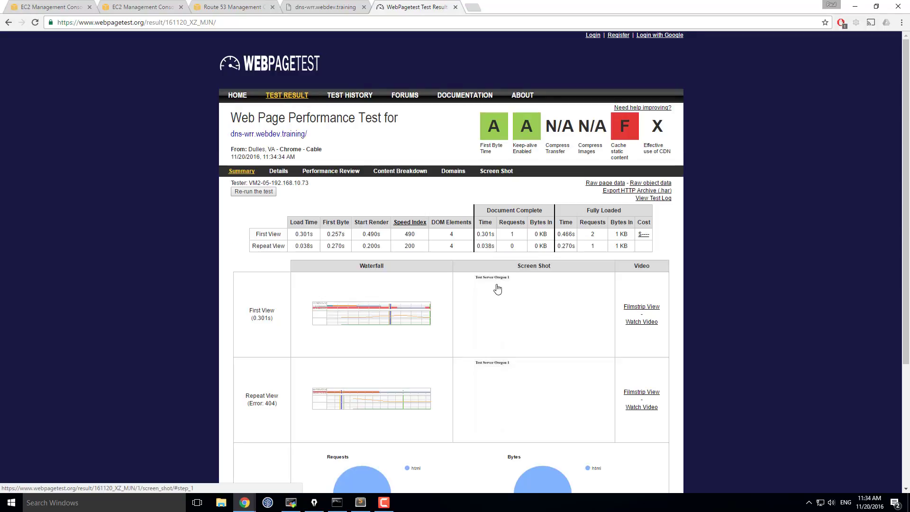
pyautogui.click(497, 288)
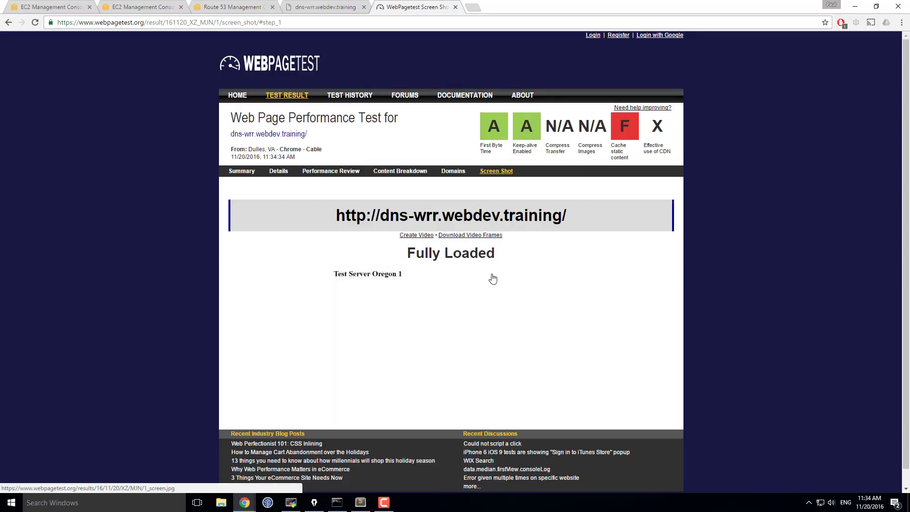
pyautogui.click(8, 23)
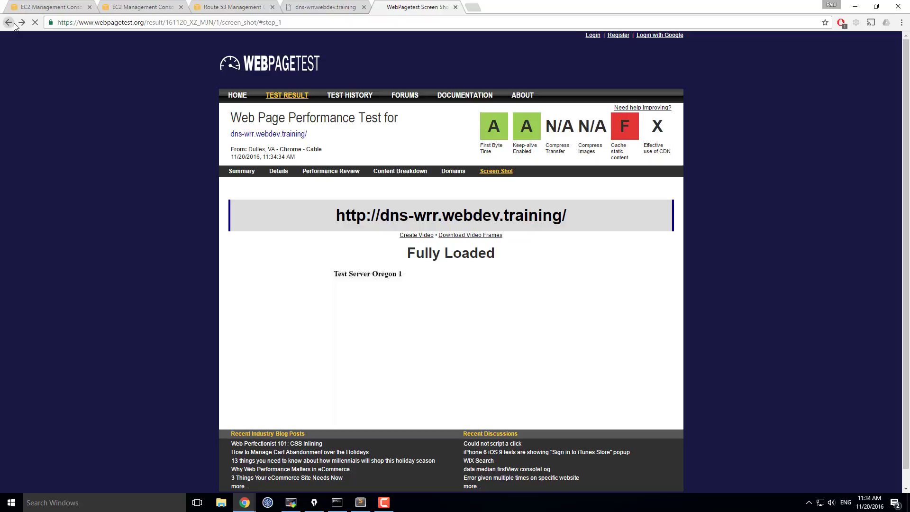
# Step: Rerun the dns-wrr.webdev.training WebPageTest with Phoenix, AZ as the test location
pyautogui.click(7, 22)
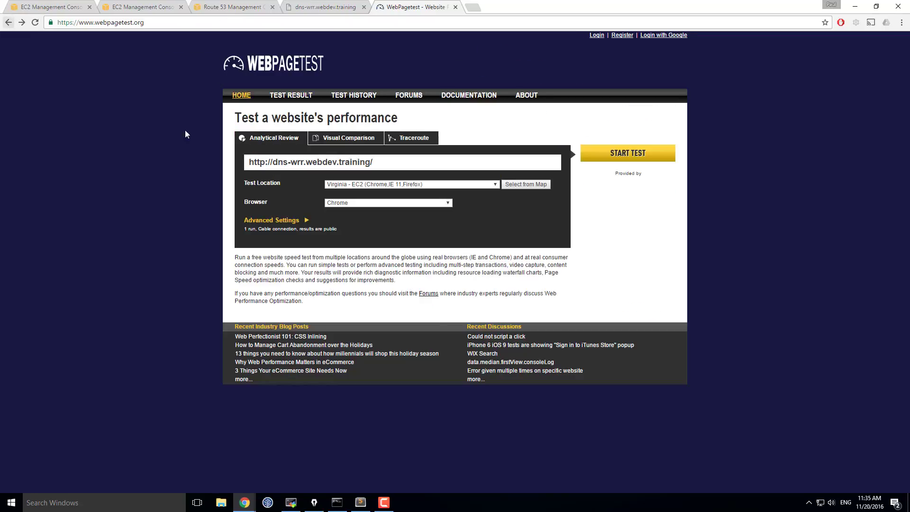
pyautogui.click(349, 184)
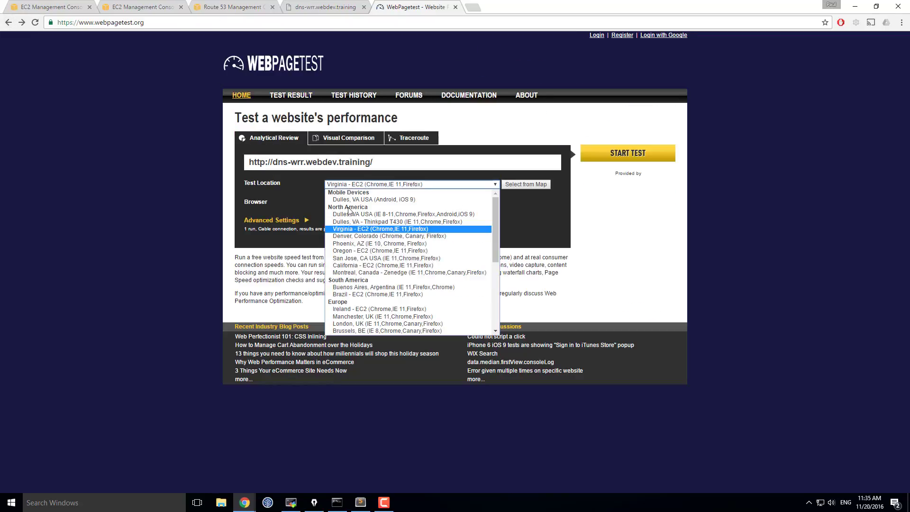
pyautogui.click(348, 244)
pyautogui.click(625, 162)
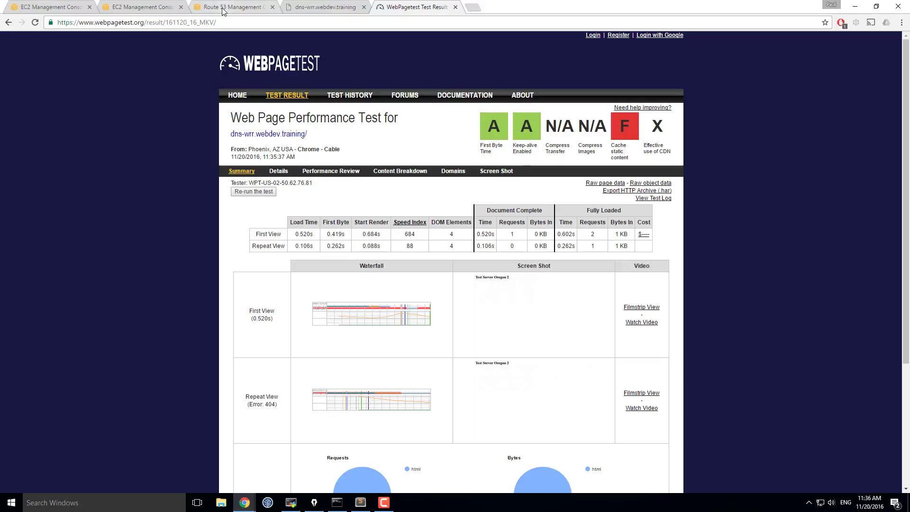
# Step: Inspect both dns-wrr records' weighted settings in Route 53: weight 2/set1 and weight 1/set2
pyautogui.click(71, 8)
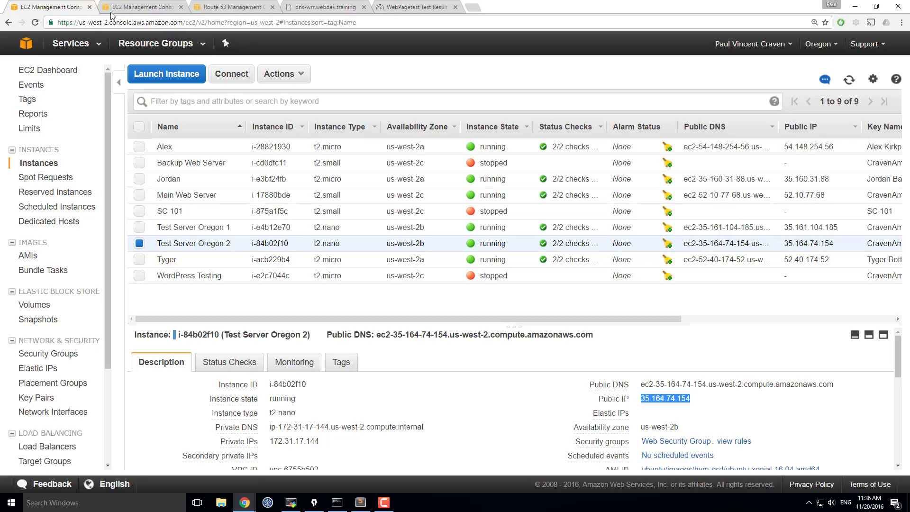
pyautogui.click(156, 7)
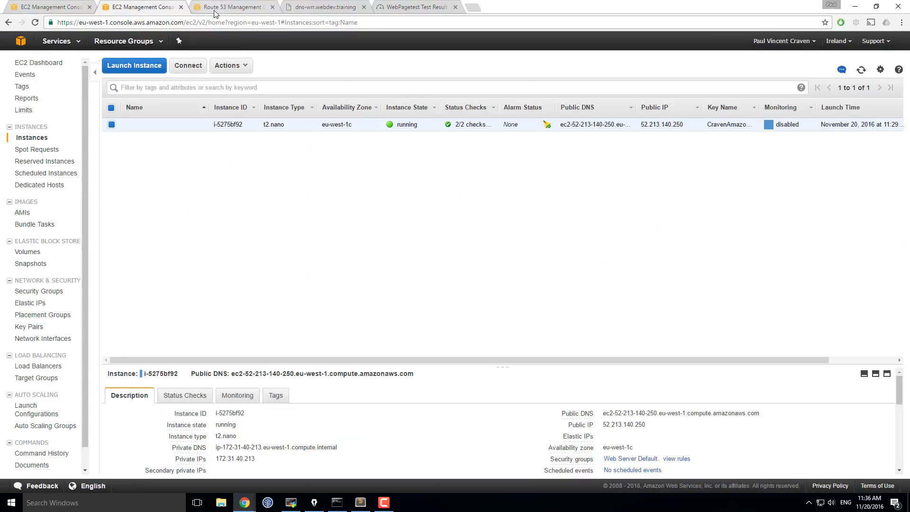
pyautogui.hotkey('ctrl', 'Tab')
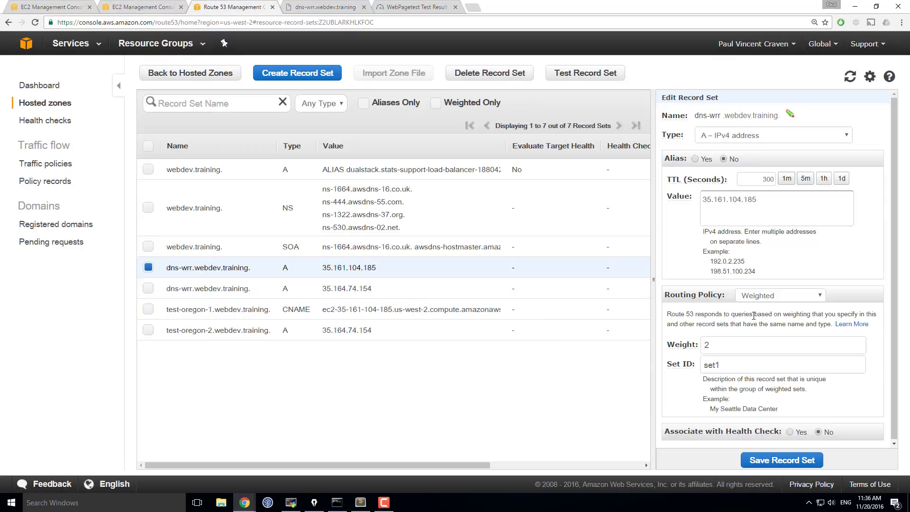
pyautogui.click(780, 296)
pyautogui.click(715, 299)
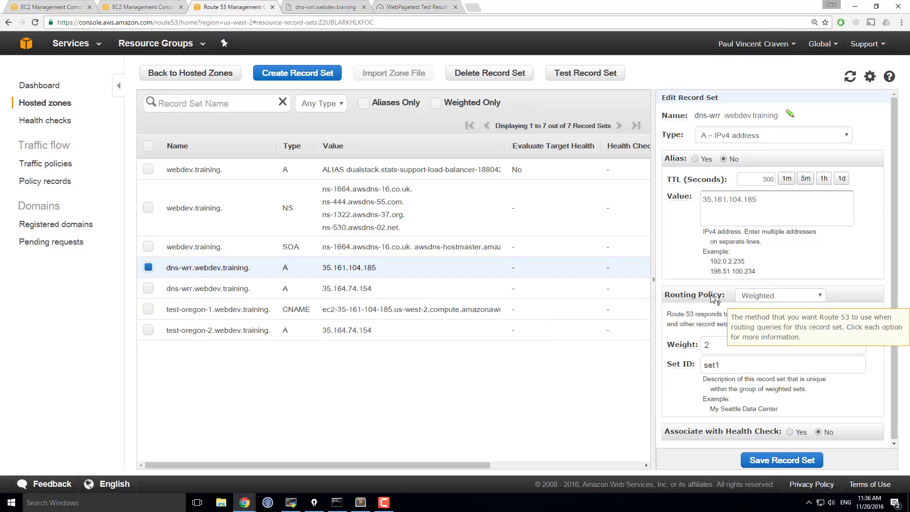
pyautogui.press('Down')
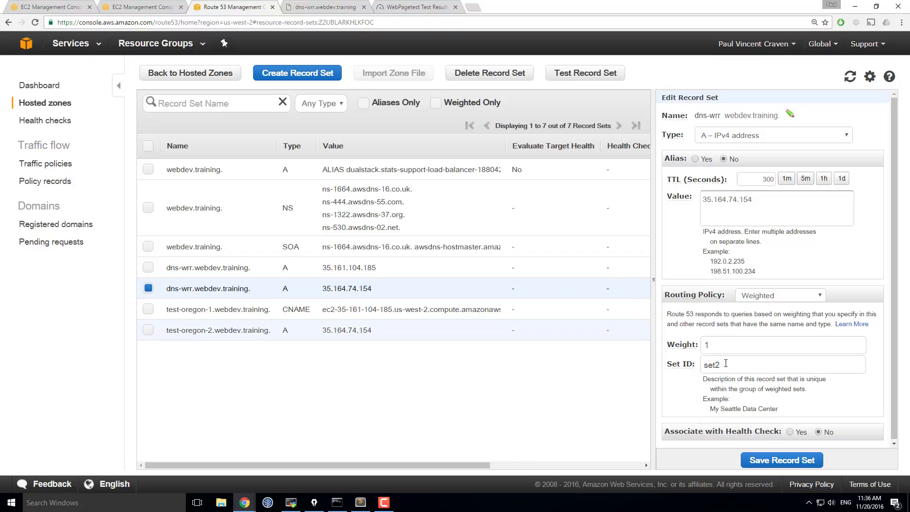